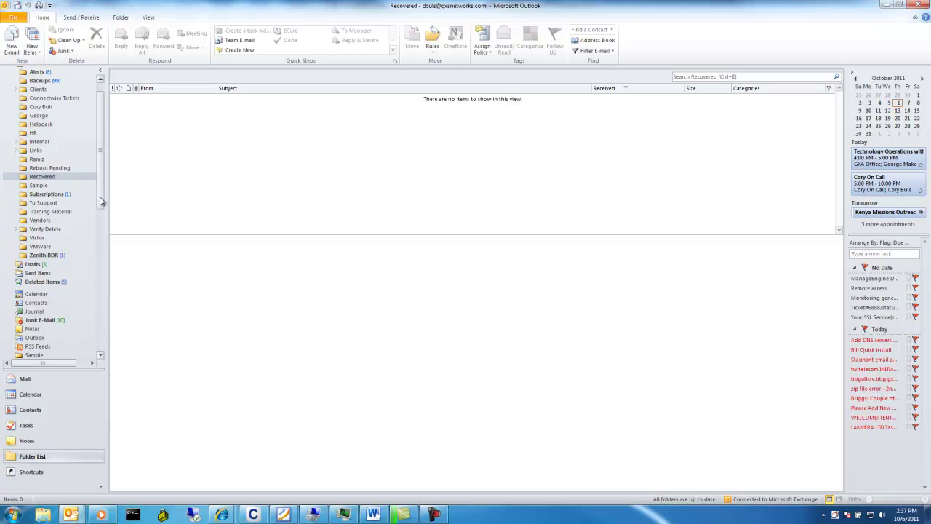
Switch to the Inbox and bring up its New Folder dialog
scroll(100, 206, down, 1)
drag(100, 196, 102, 186)
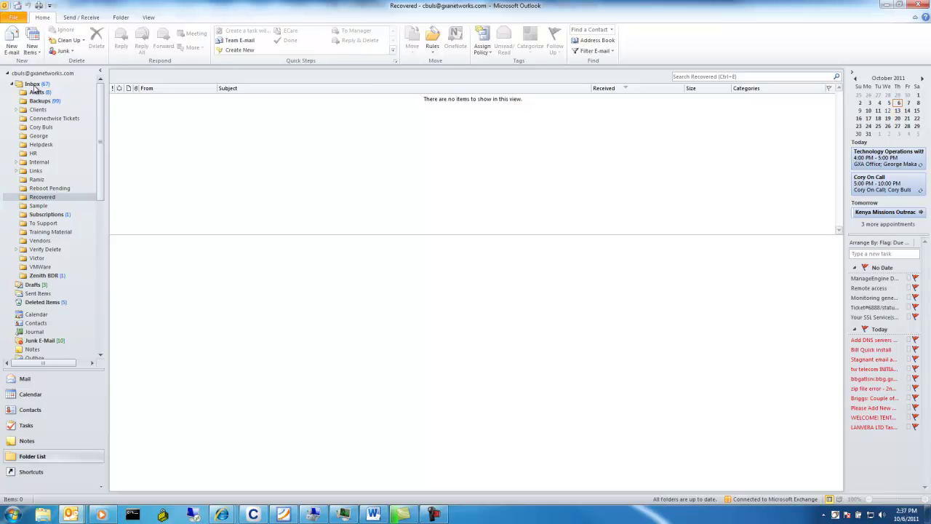
click(33, 84)
right_click(36, 85)
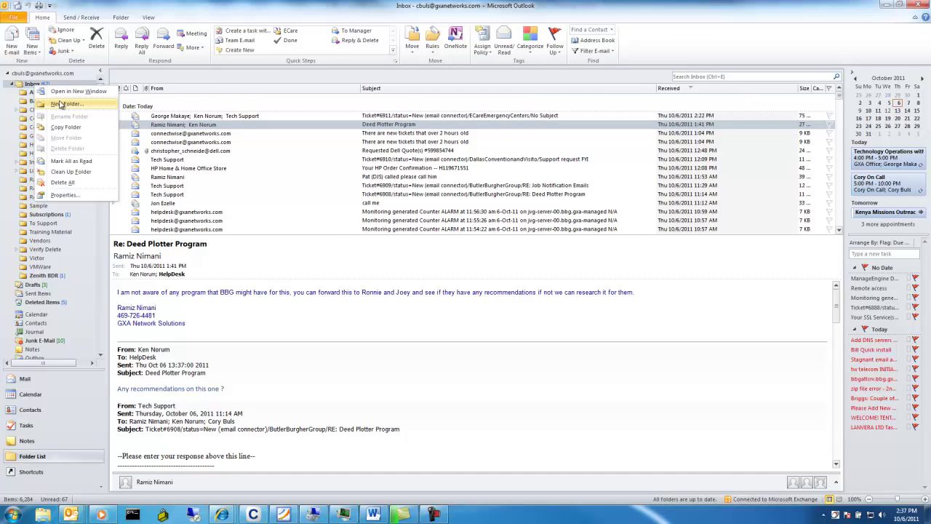
click(62, 104)
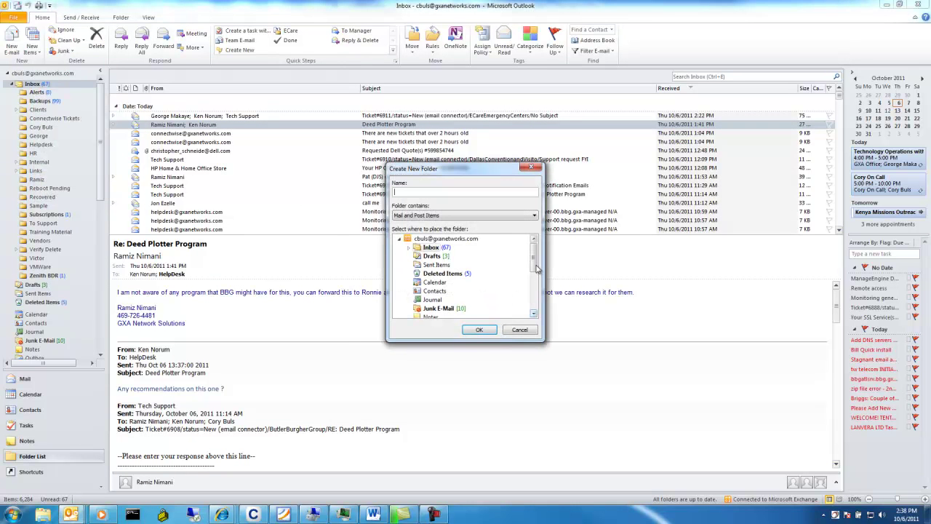
Confirm the Recovered subfolder already exists under Inbox, then cancel without creating a folder
click(409, 248)
scroll(451, 289, down, 1)
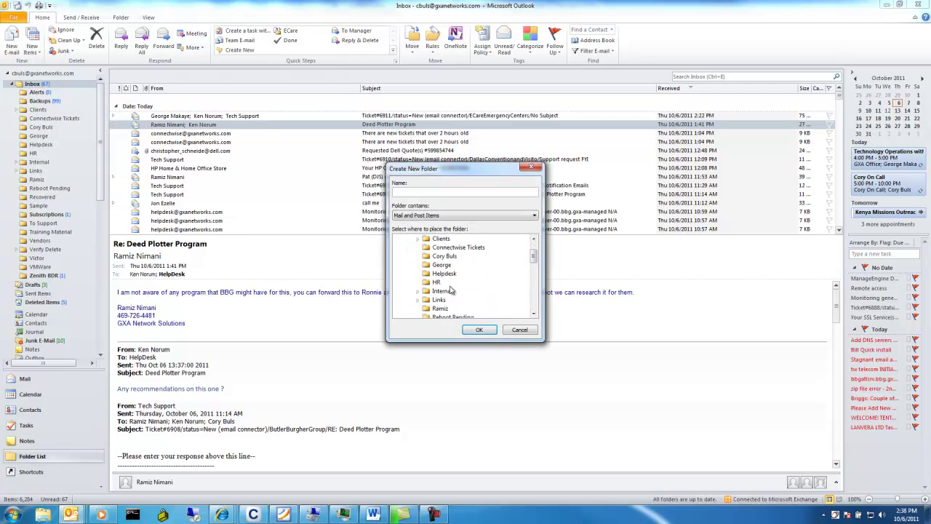
scroll(451, 290, down, 1)
scroll(451, 291, down, 1)
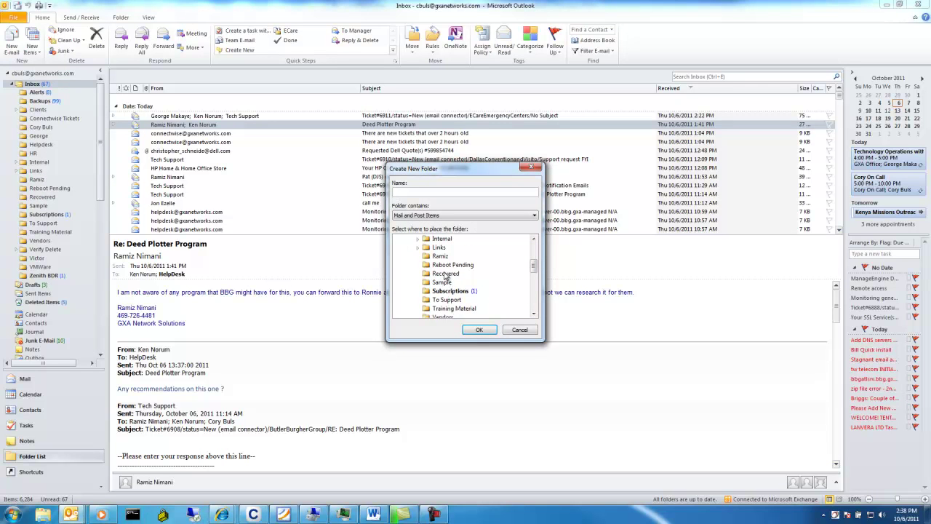
click(445, 275)
click(445, 277)
click(520, 329)
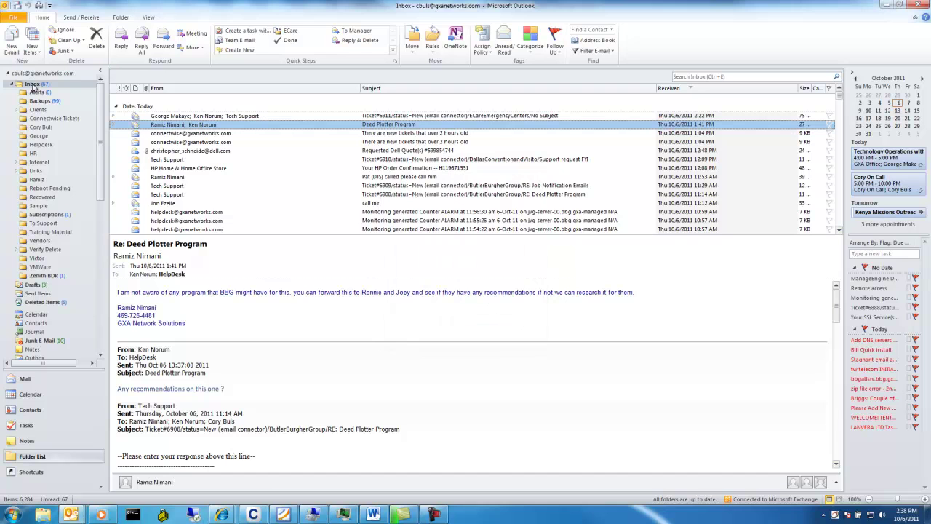
Open the empty Recovered folder and launch Recover Deleted Items from the Folder tab
click(40, 197)
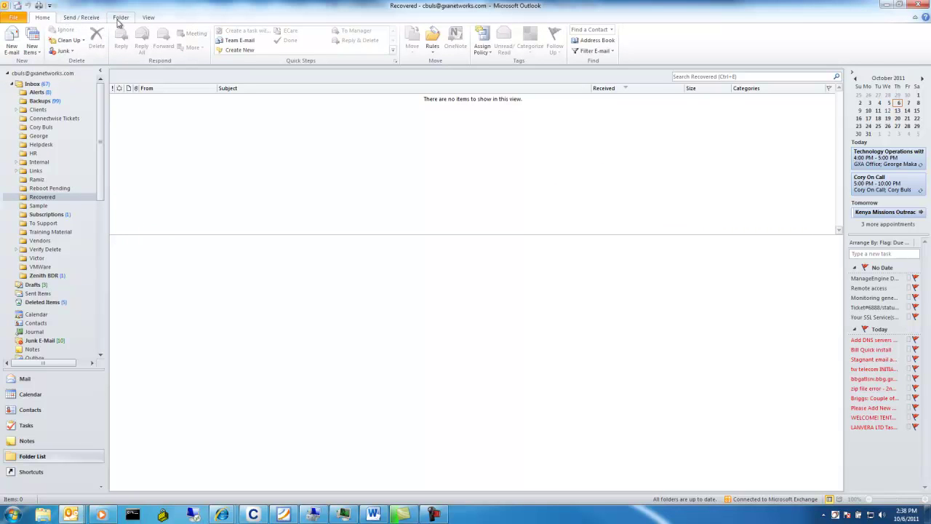
click(120, 18)
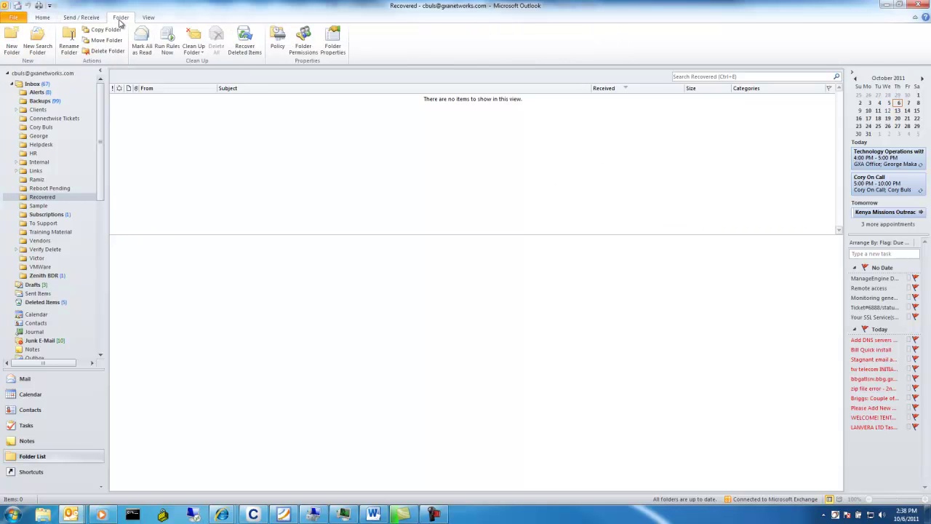
click(245, 45)
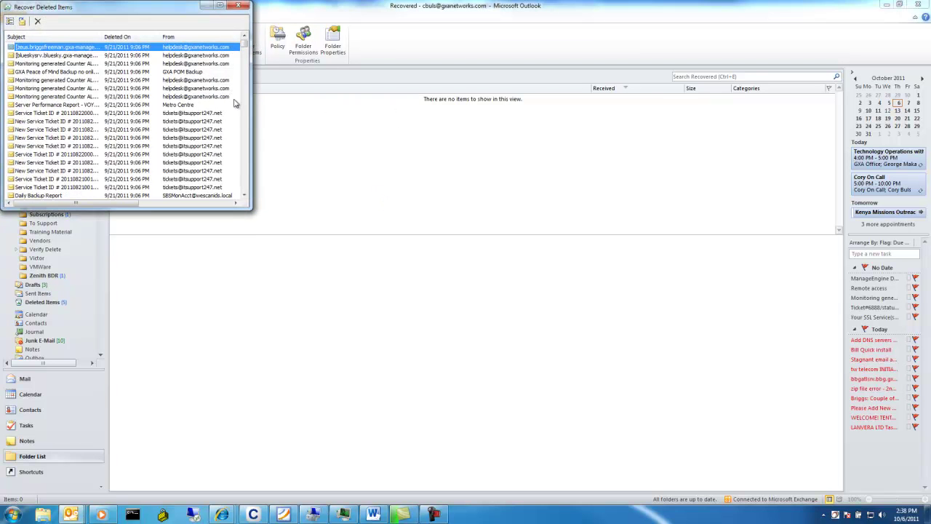
Select only the Daily Panda Detection Report in the deleted-items list and move the window aside
click(245, 57)
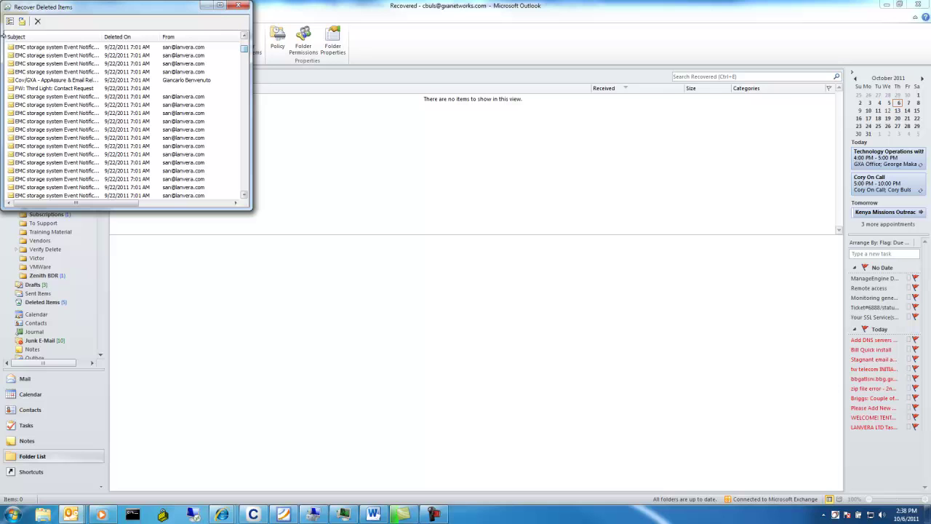
click(9, 21)
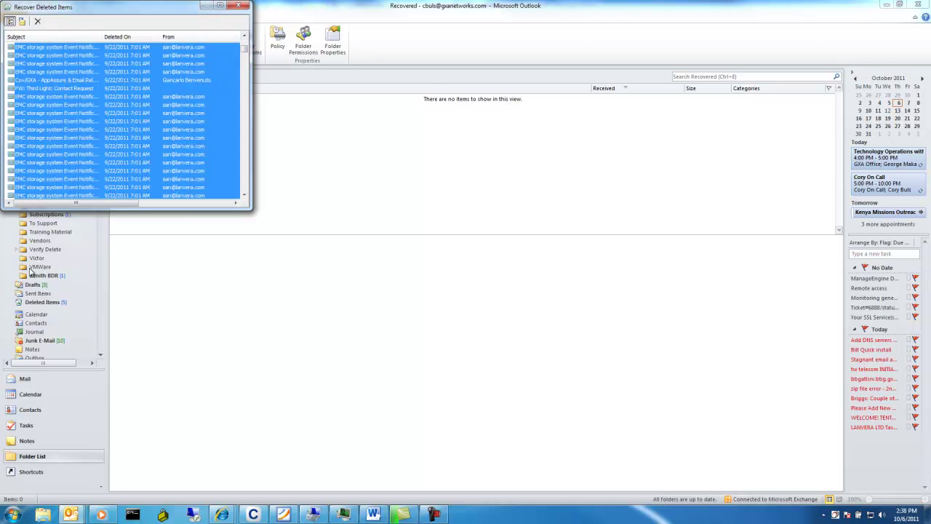
click(48, 79)
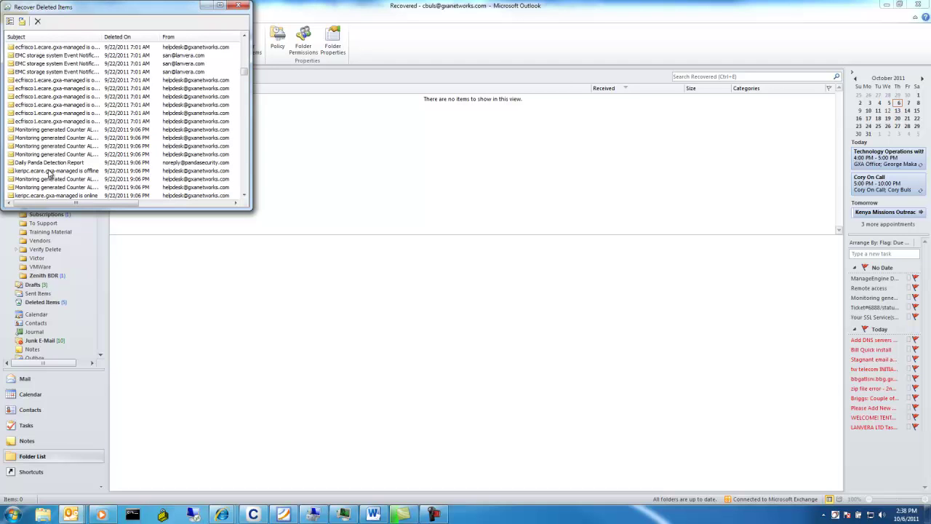
click(54, 163)
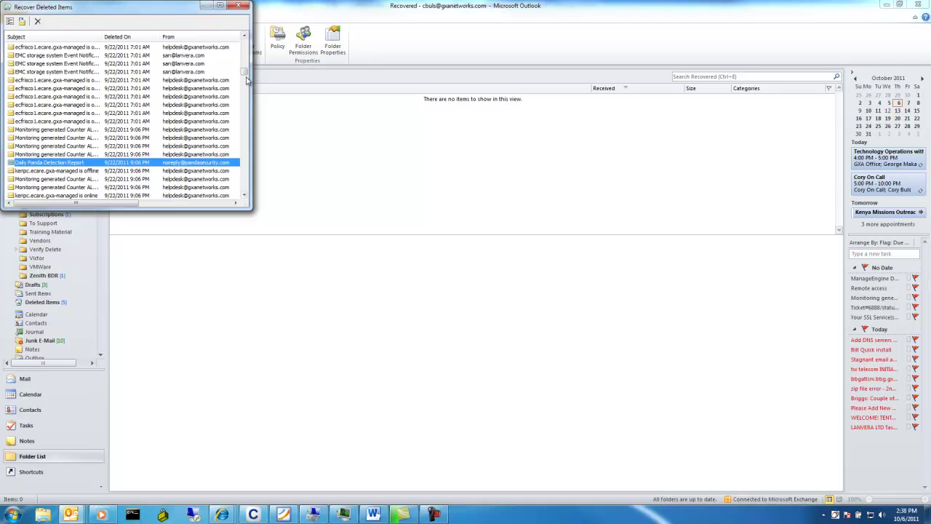
drag(246, 76, 245, 36)
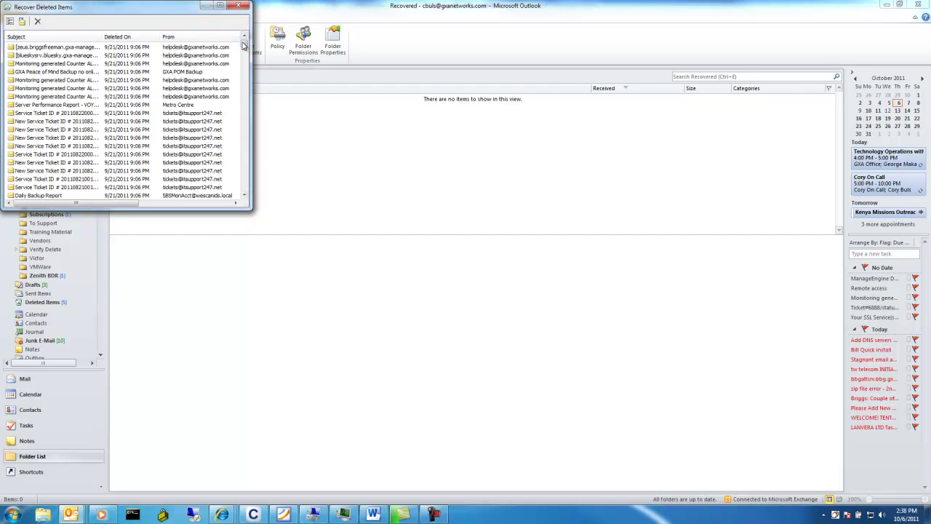
drag(243, 47, 243, 41)
mouse_move(153, 11)
mouse_down()
mouse_move(253, 47)
mouse_move(271, 67)
mouse_up()
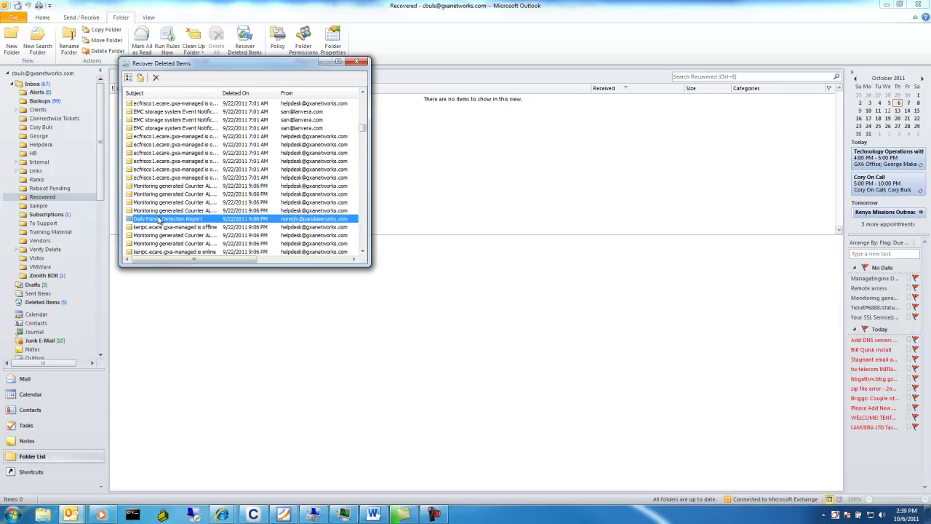
Recover the Daily Panda Detection Report into Recovered and reopen Recover Deleted Items
click(141, 78)
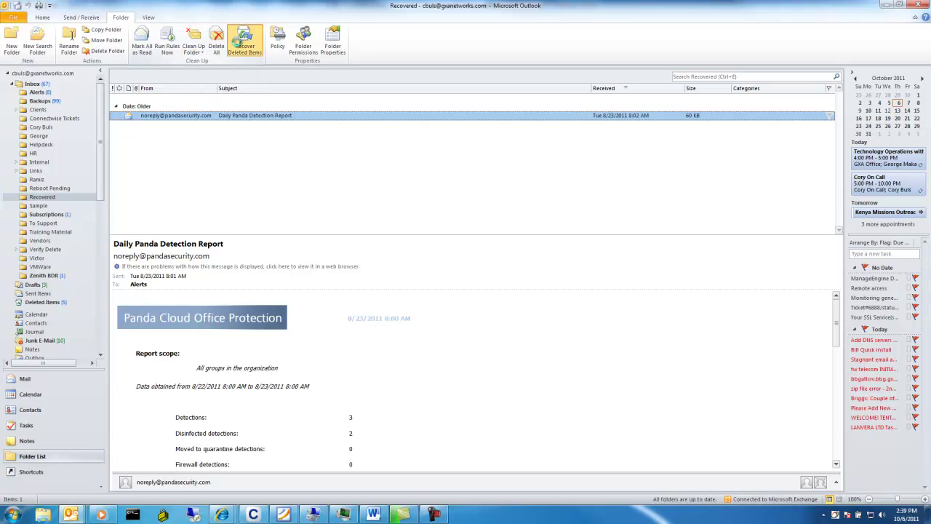
click(245, 45)
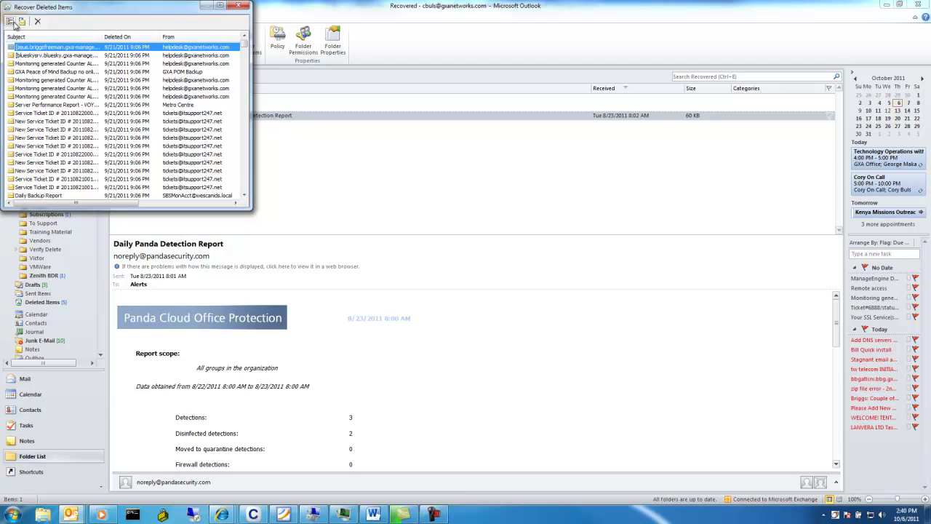
Browse the deleted items, highlight Daily Backup Report, and close the list without recovering anything
click(73, 64)
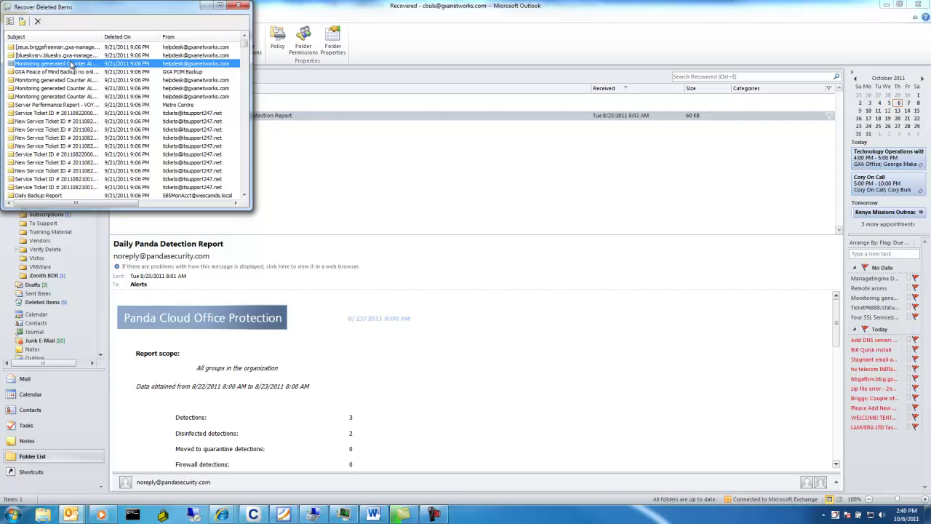
scroll(73, 67, down, 3)
scroll(72, 67, down, 1)
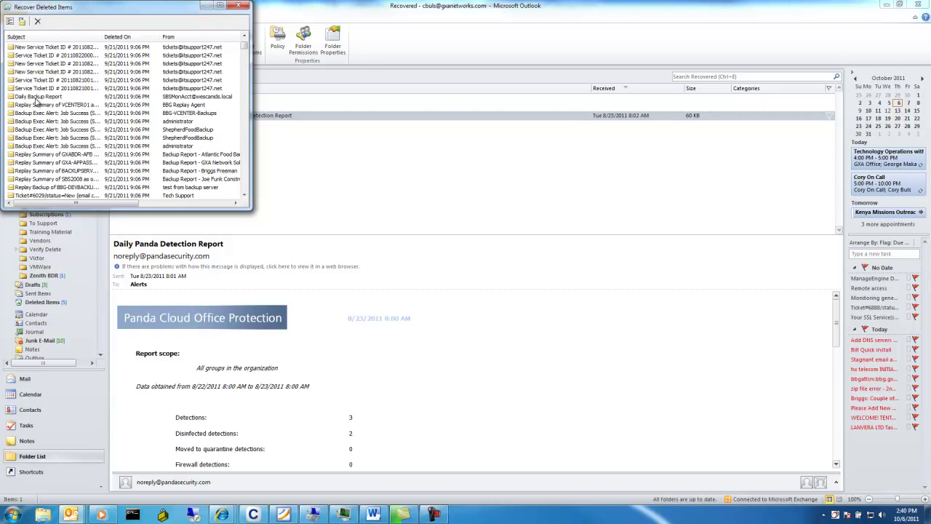
click(36, 96)
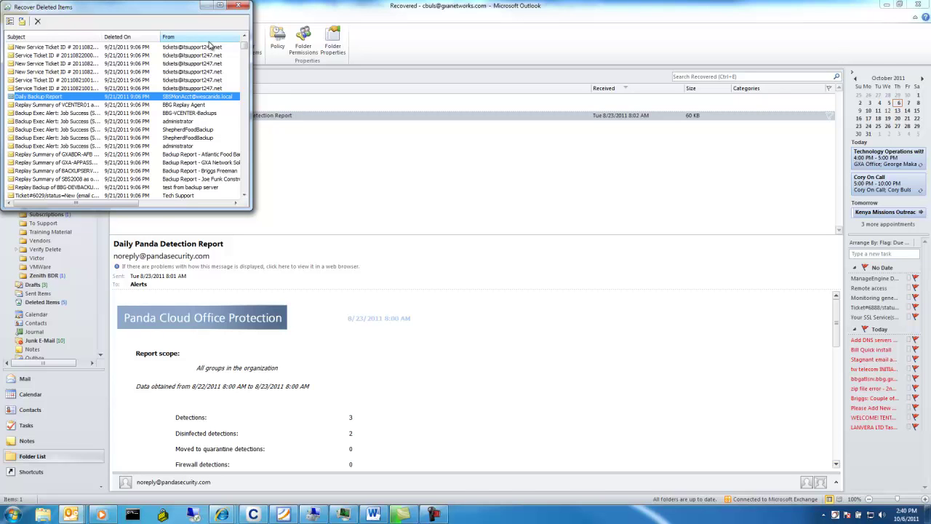
scroll(245, 46, up, 4)
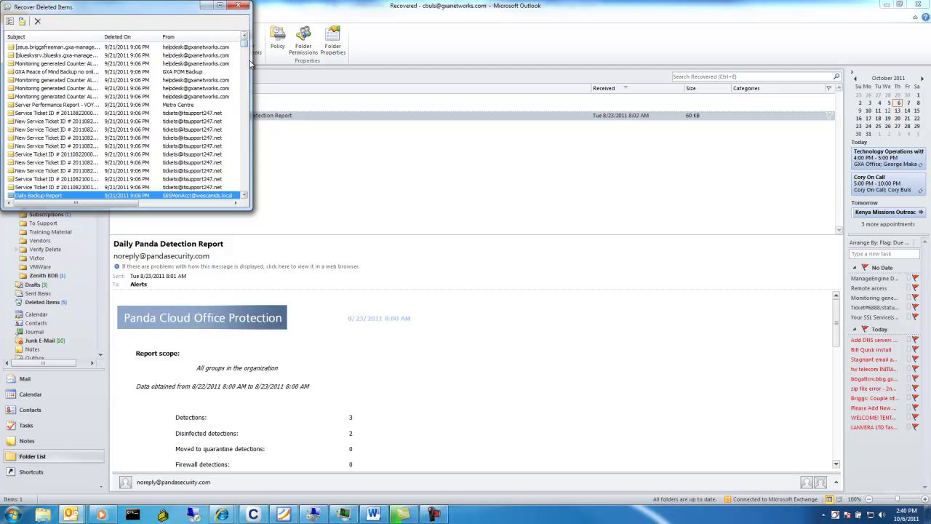
click(238, 6)
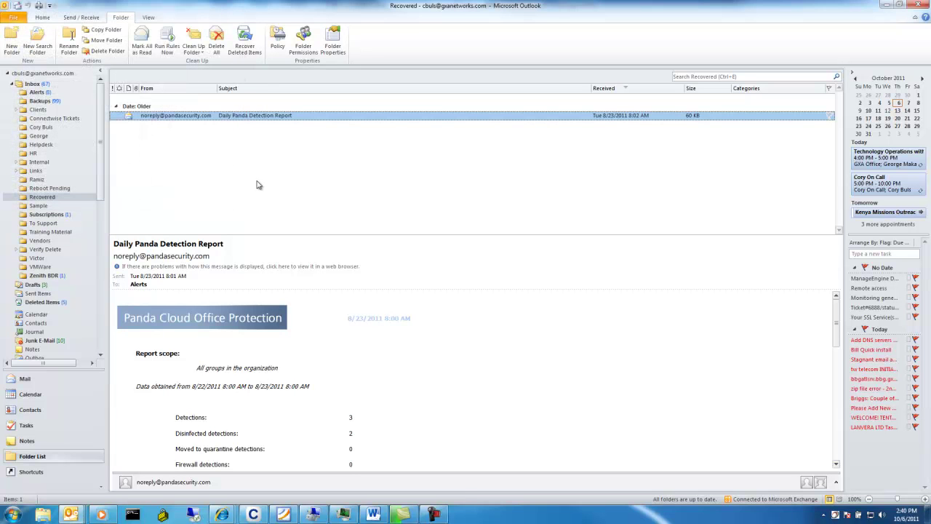